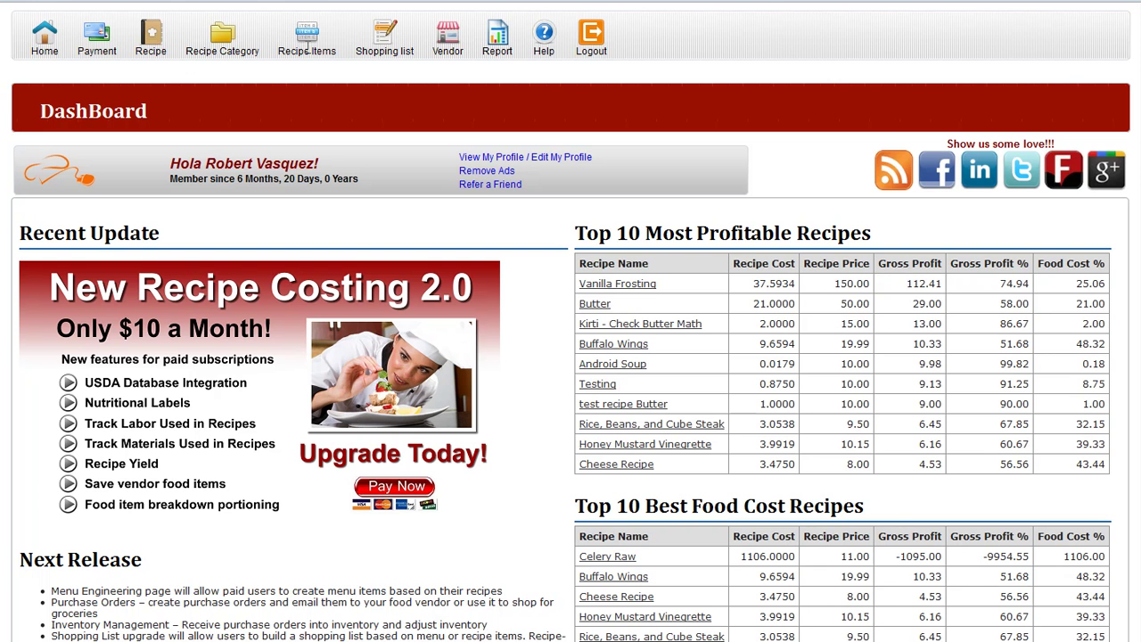
Step: Open the recipe items list and look through the existing items
left_click(307, 36)
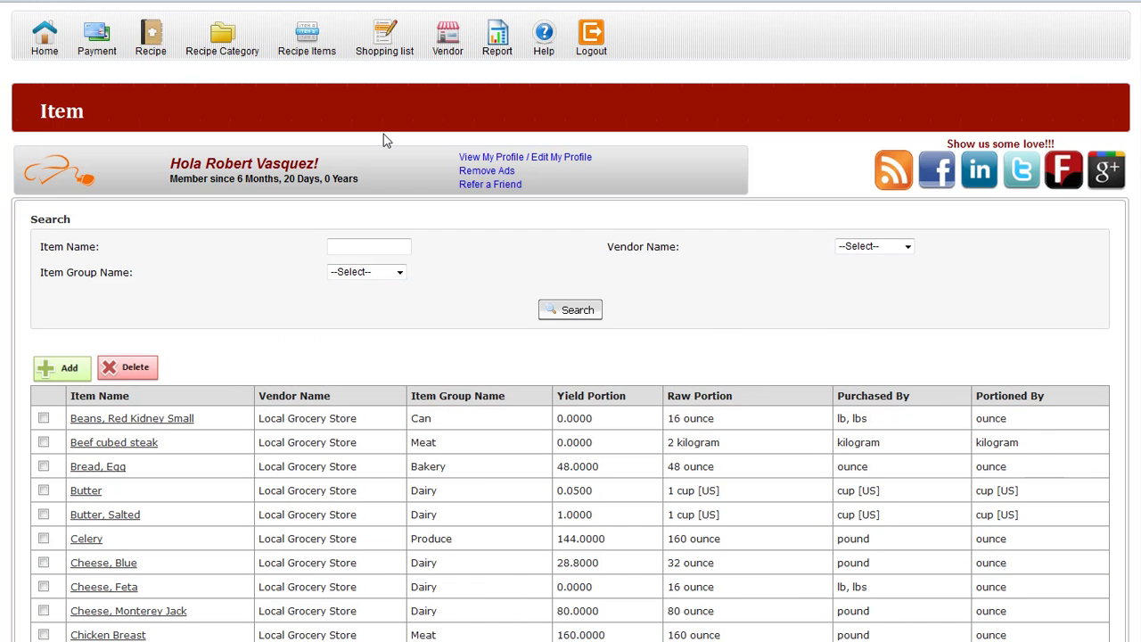
scroll(389, 151, "down", 3)
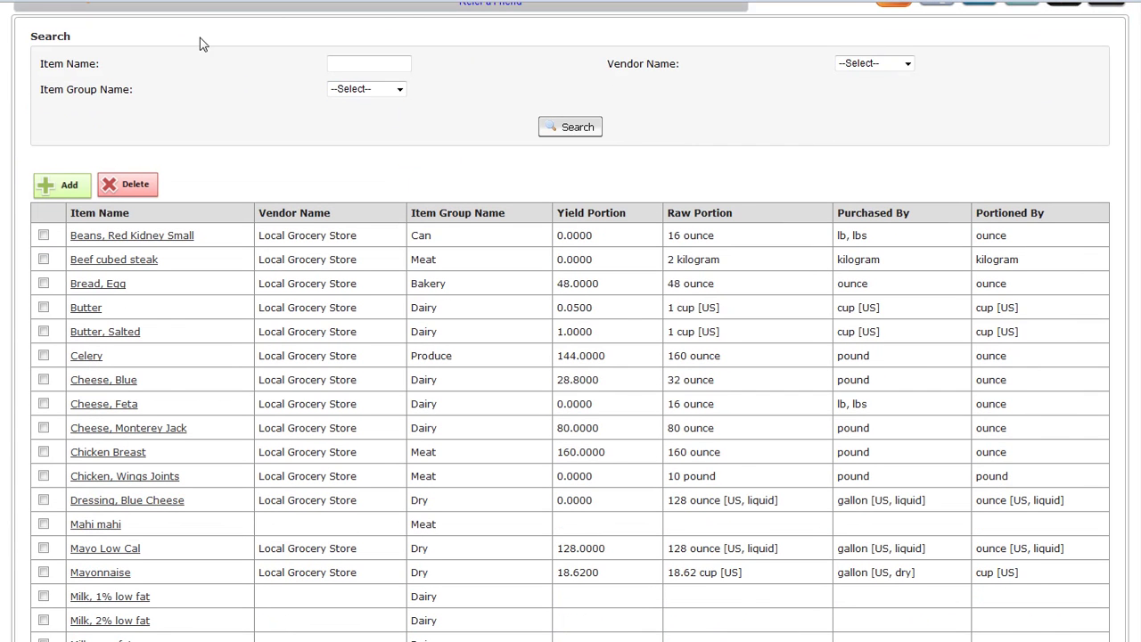
scroll(561, 361, "up", 2)
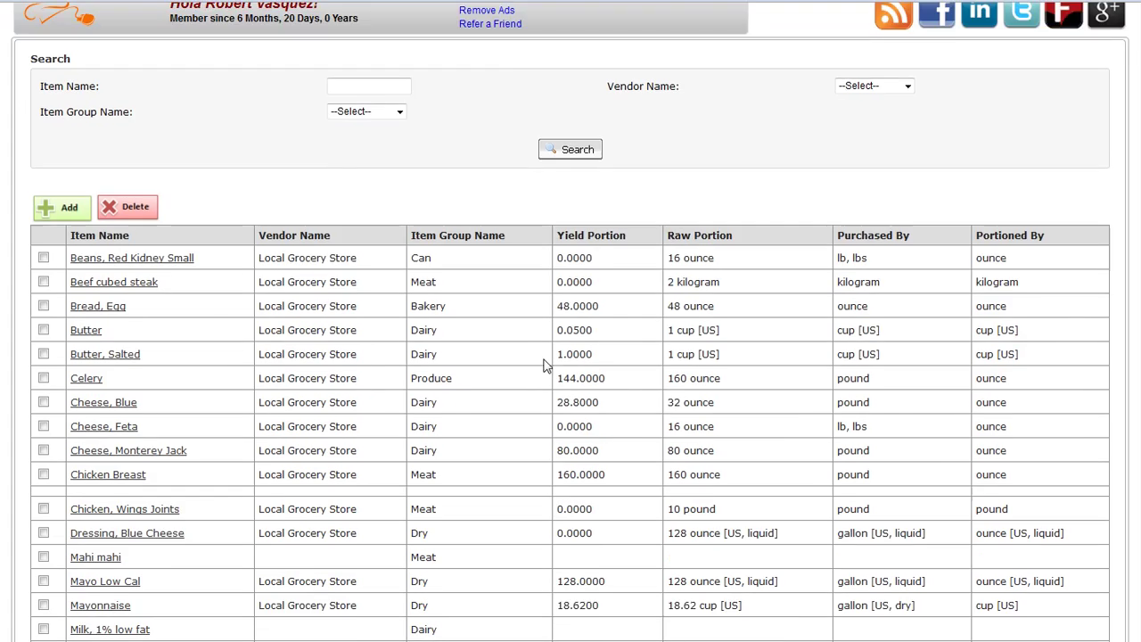
scroll(419, 356, "up", 2)
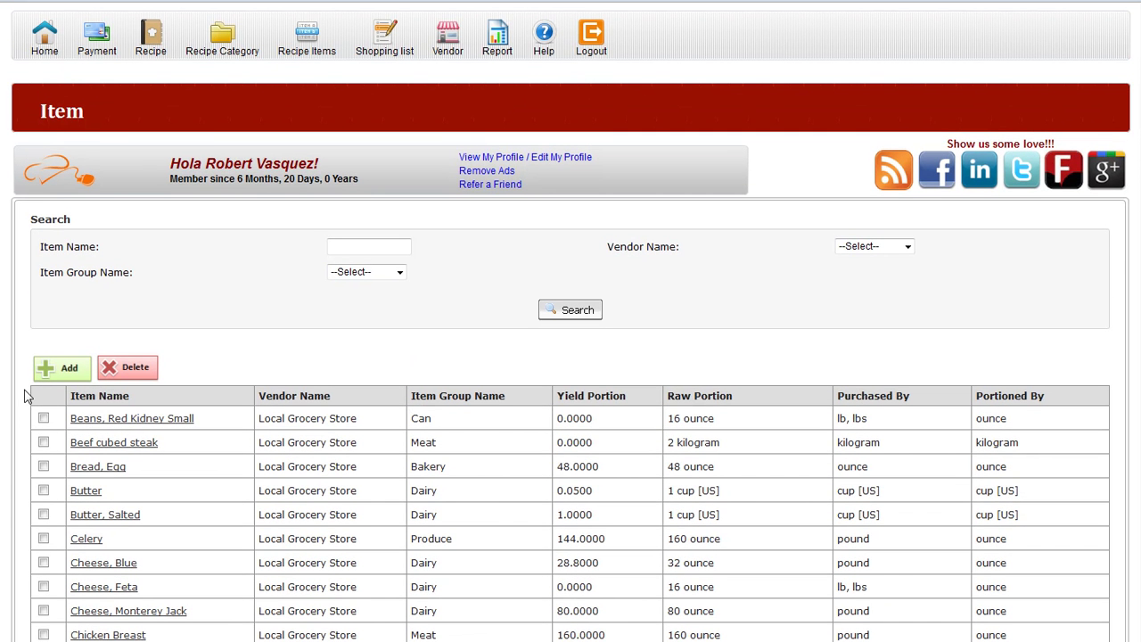
Step: Start a new item from vendor Local Grocery Store in the Dairy category, with Butter, Salted as the food item
left_click(55, 368)
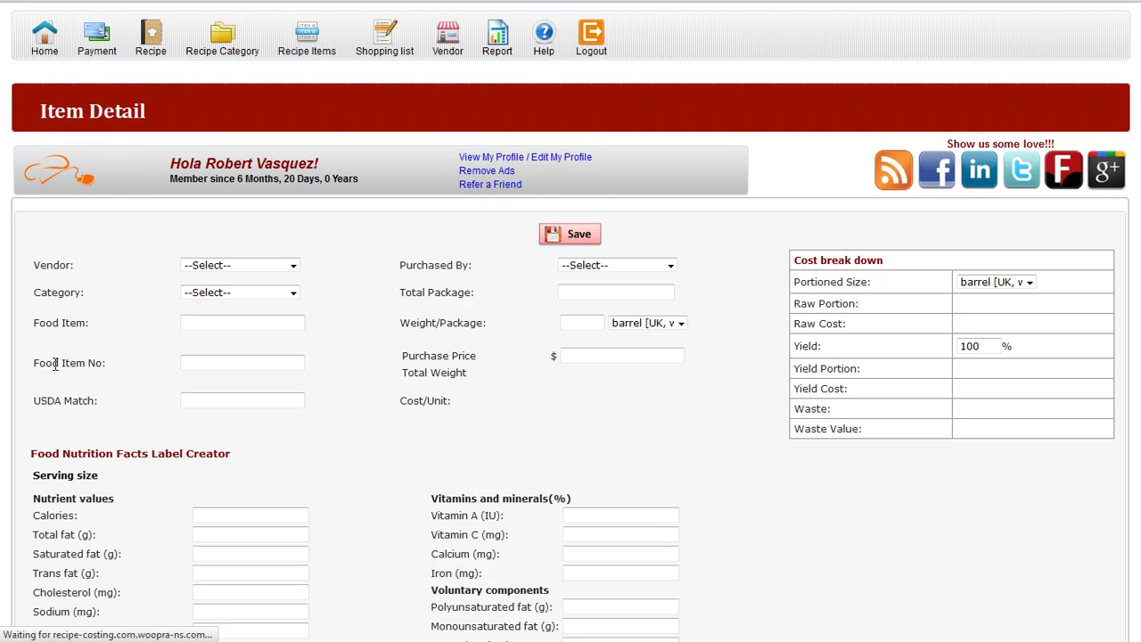
scroll(314, 397, "down", 3)
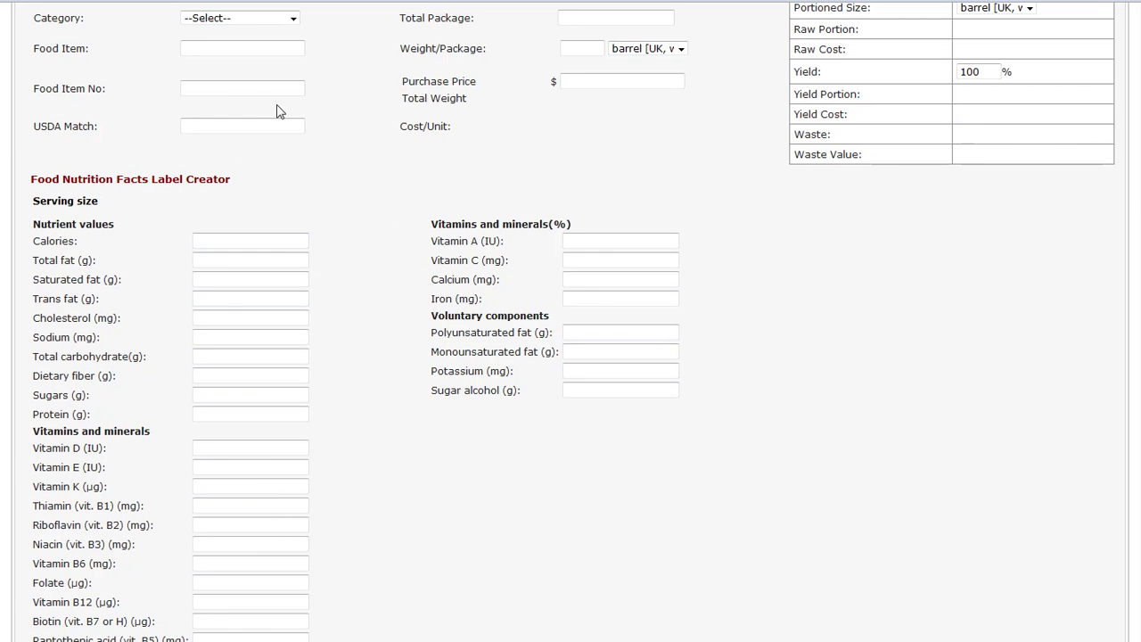
scroll(394, 287, "up", 3)
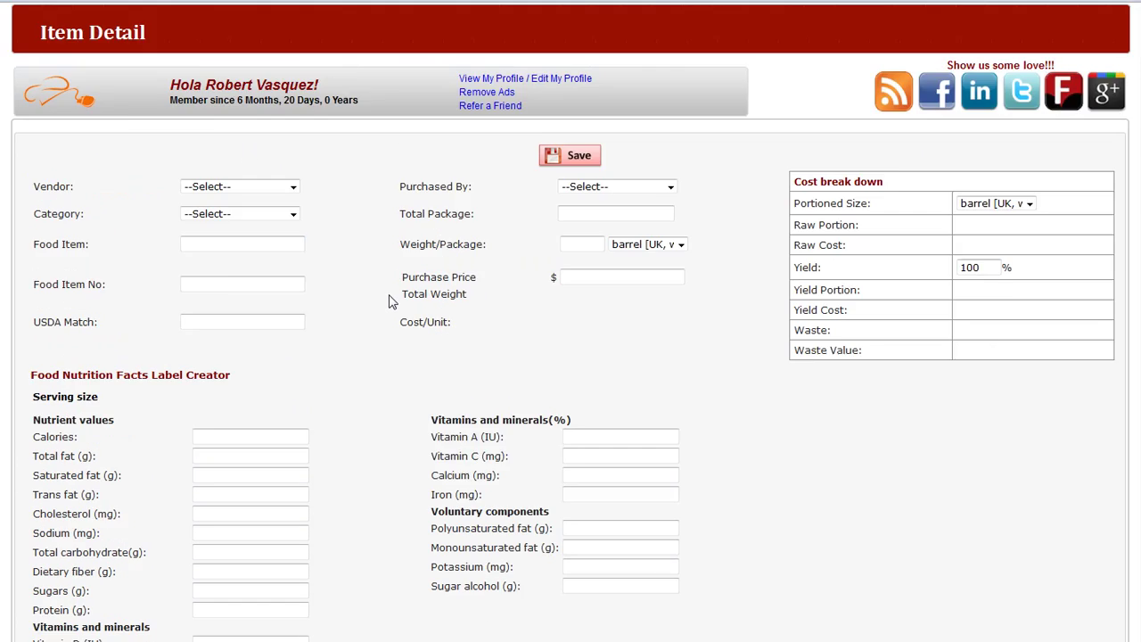
left_click(285, 270)
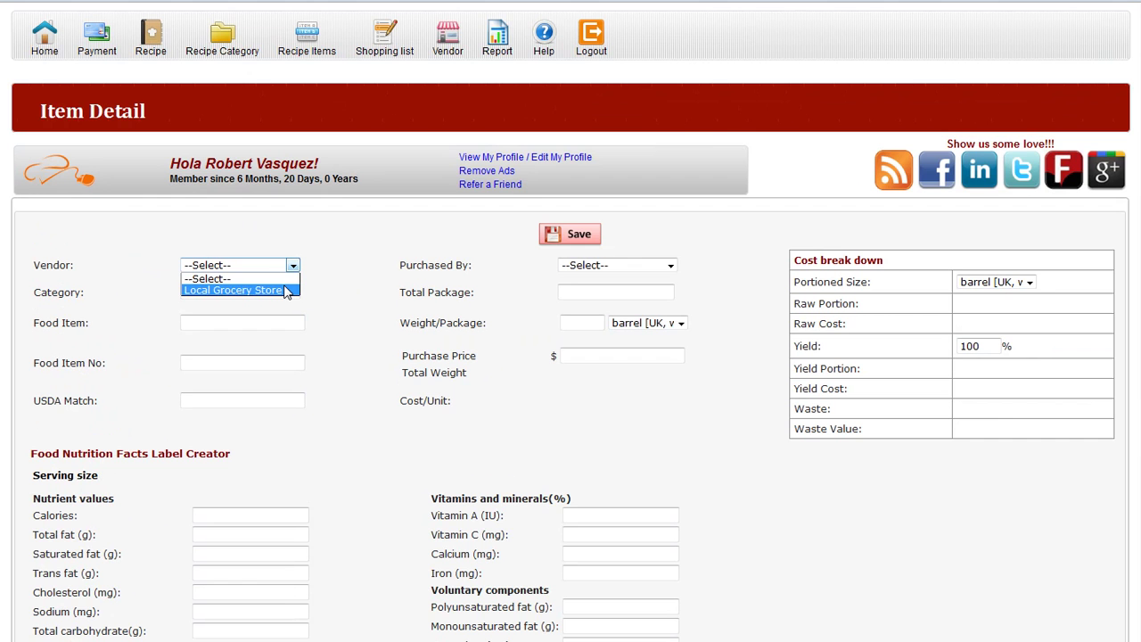
left_click(286, 292)
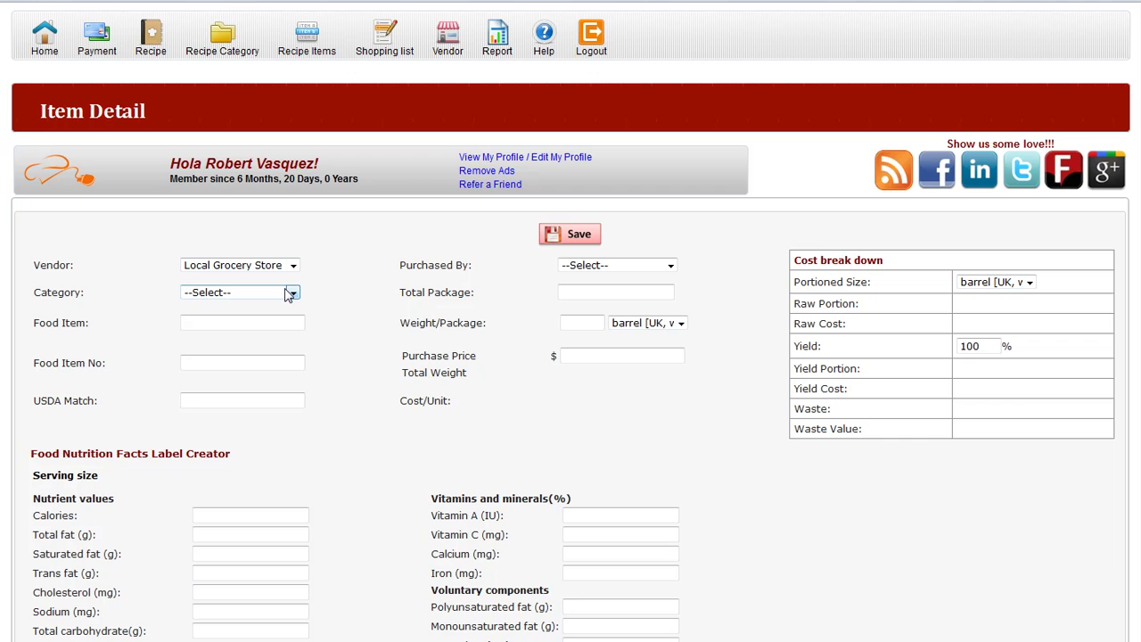
left_click(288, 295)
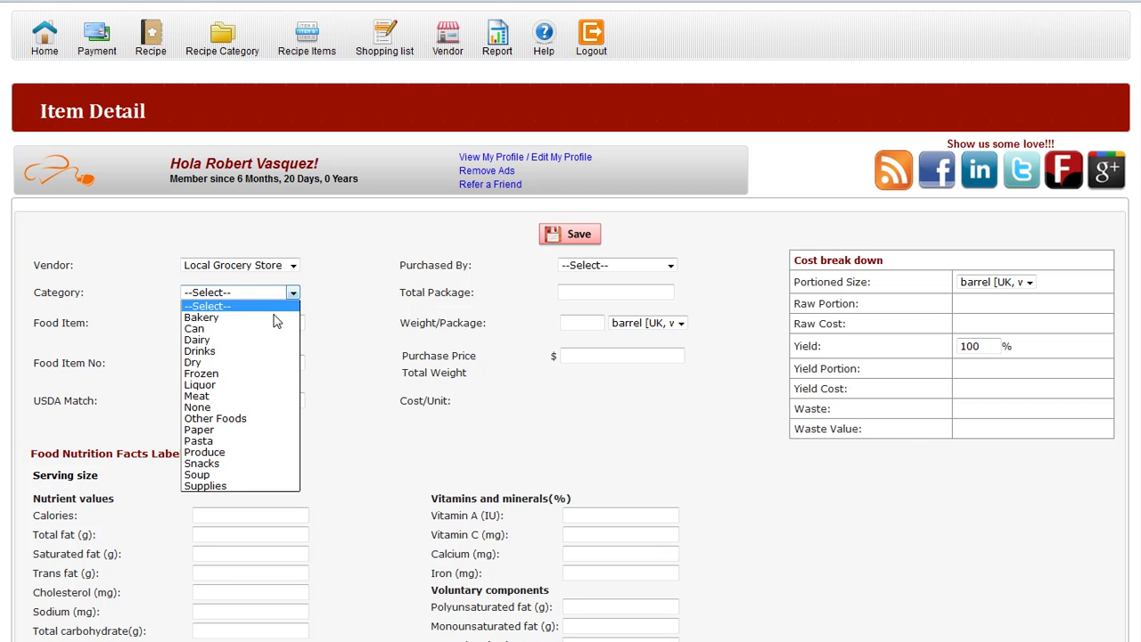
left_click(269, 342)
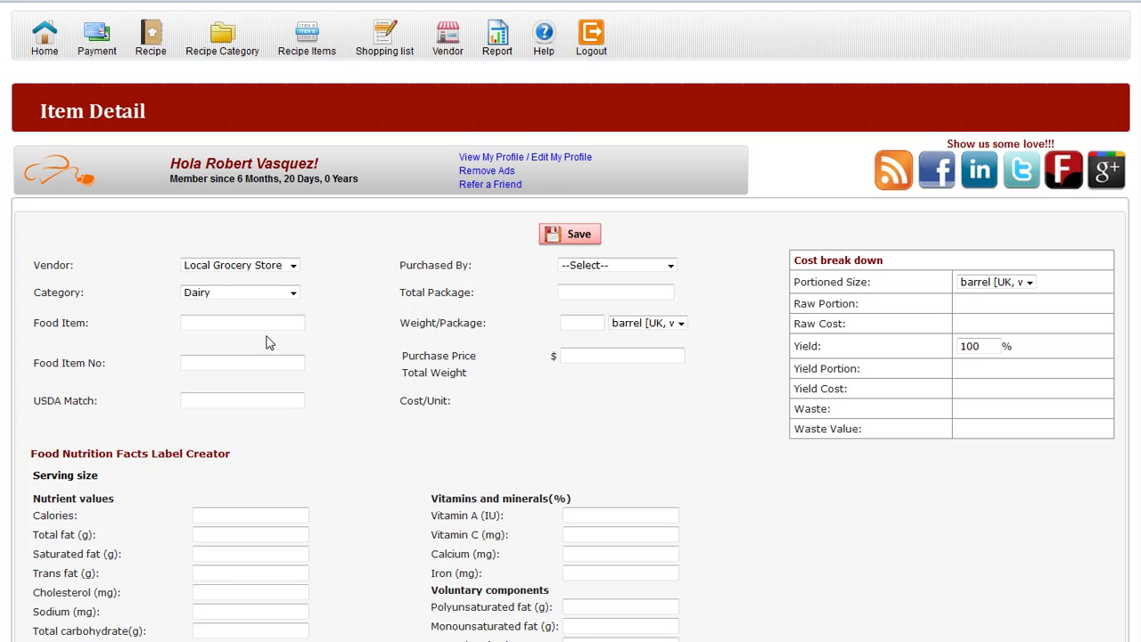
left_click(264, 324)
type("bu")
key("Down")
key("Tab")
Step: Set the new item's purchase to a Case of 4 packages at 1 lb each, with a purchase price of $7.00
left_click(584, 266)
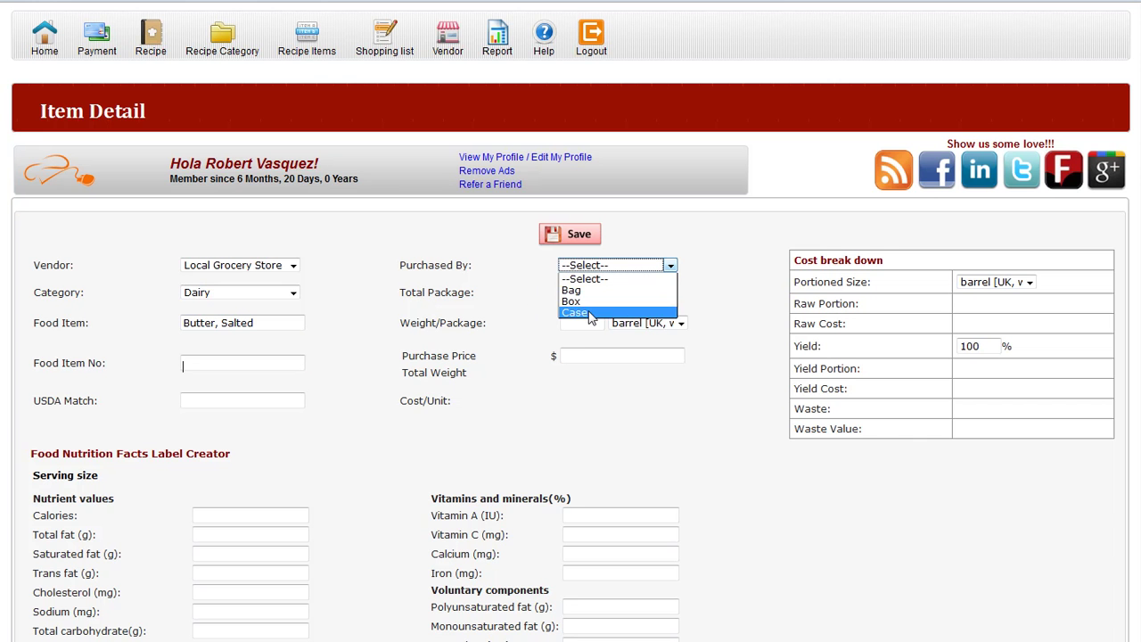
left_click(588, 312)
left_click(593, 292)
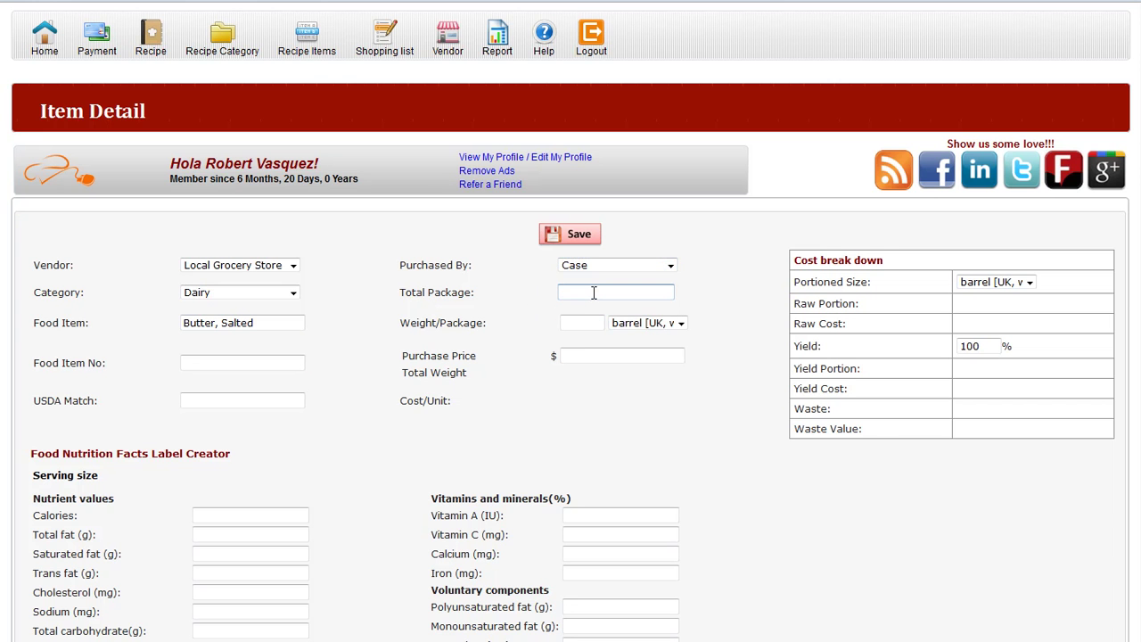
type("4")
key("Tab")
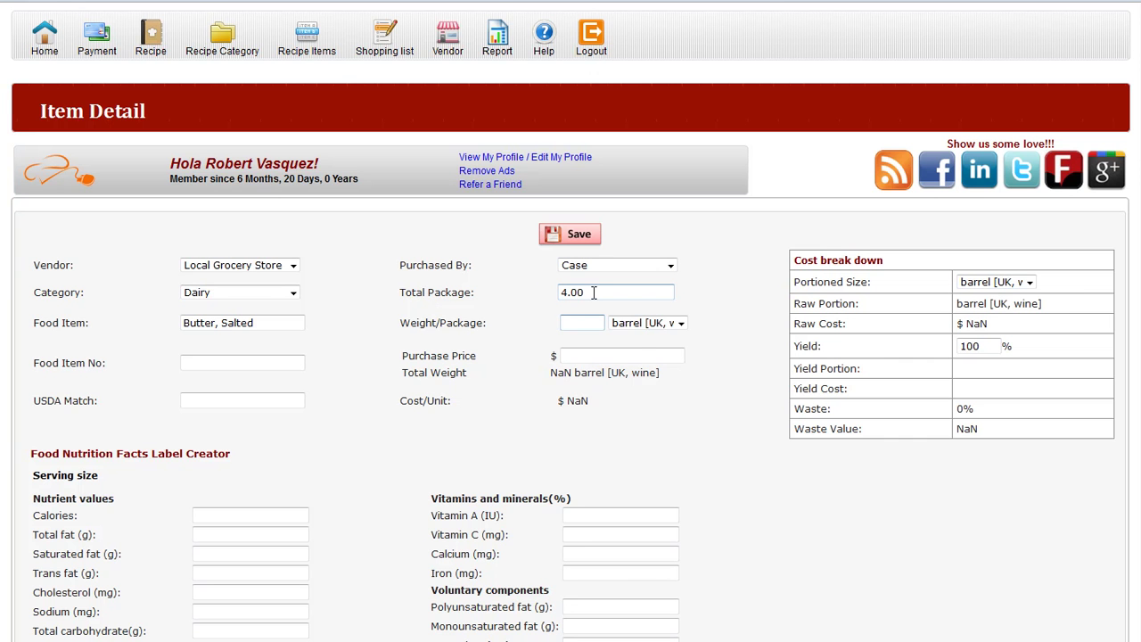
type("1")
key("Tab")
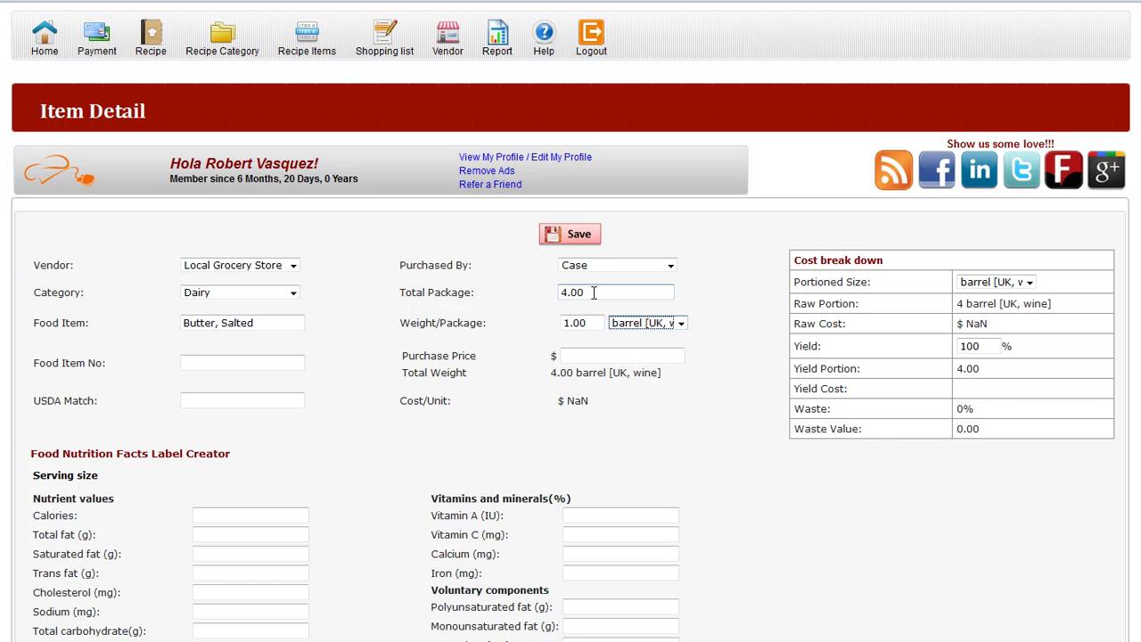
key("l")
key("Tab")
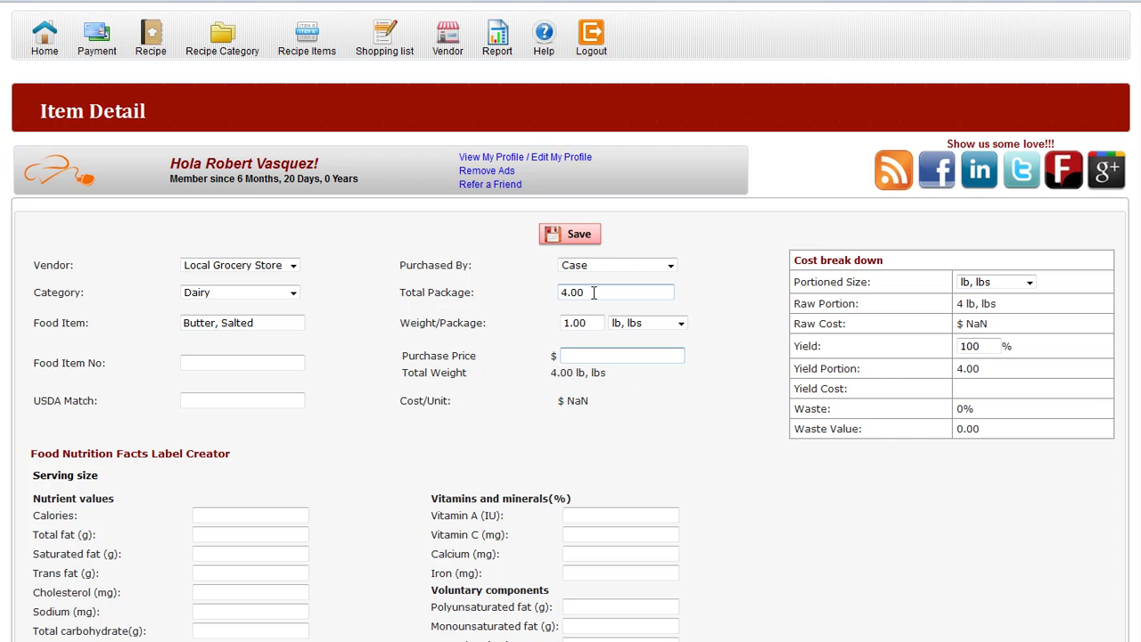
type("7.00")
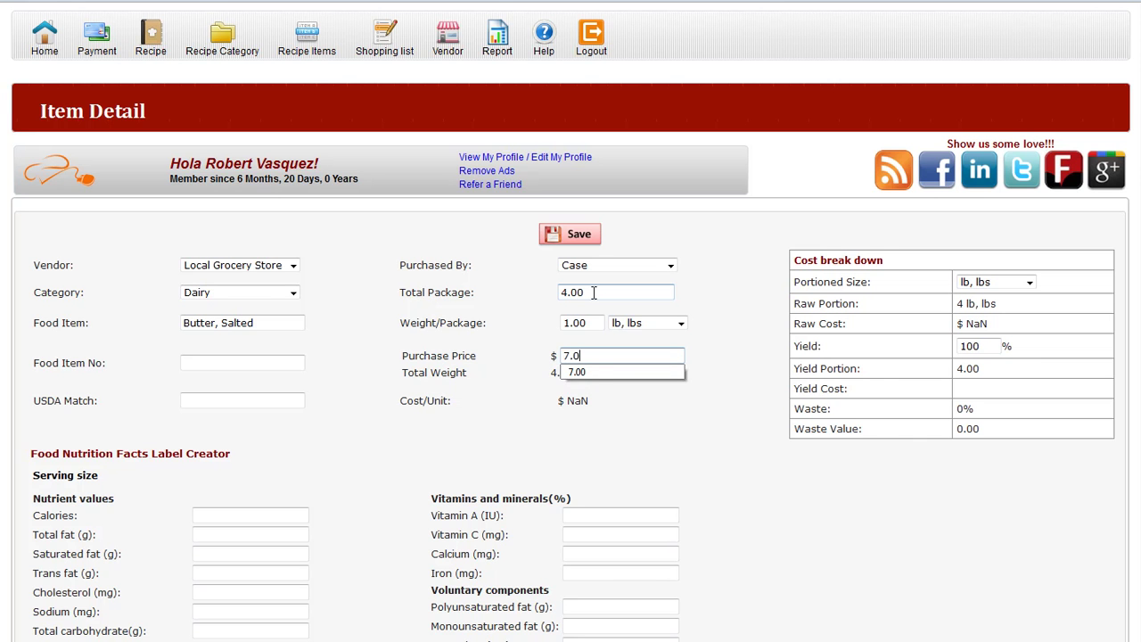
key("Tab")
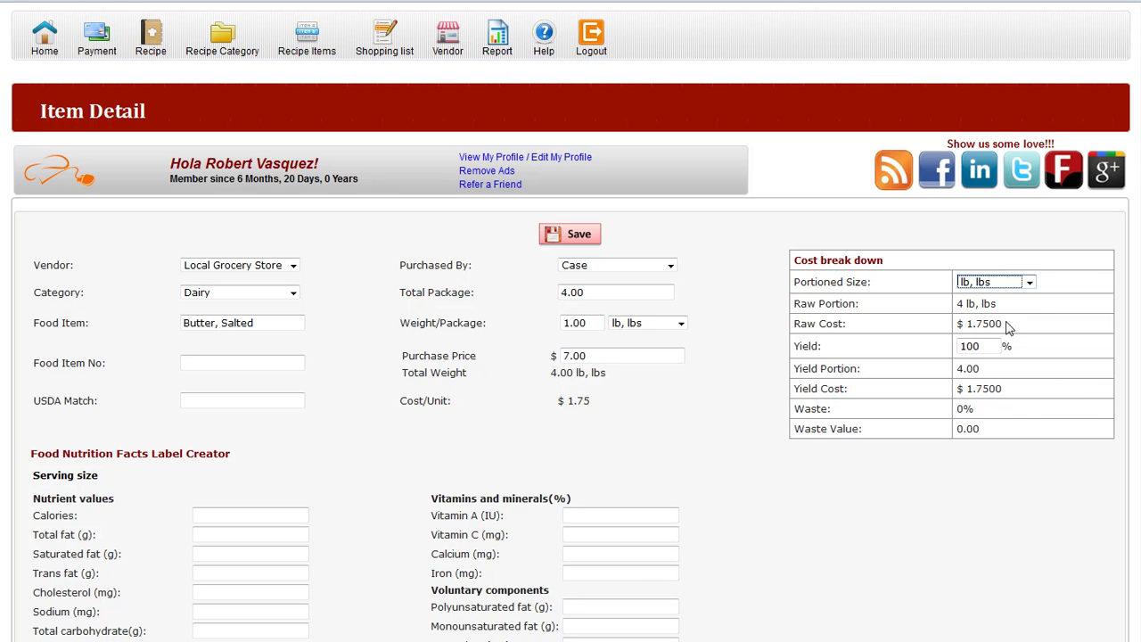
Step: Set the portioned size in the new item's cost breakdown to ounce
left_click(1000, 285)
scroll(1004, 365, "down", 3)
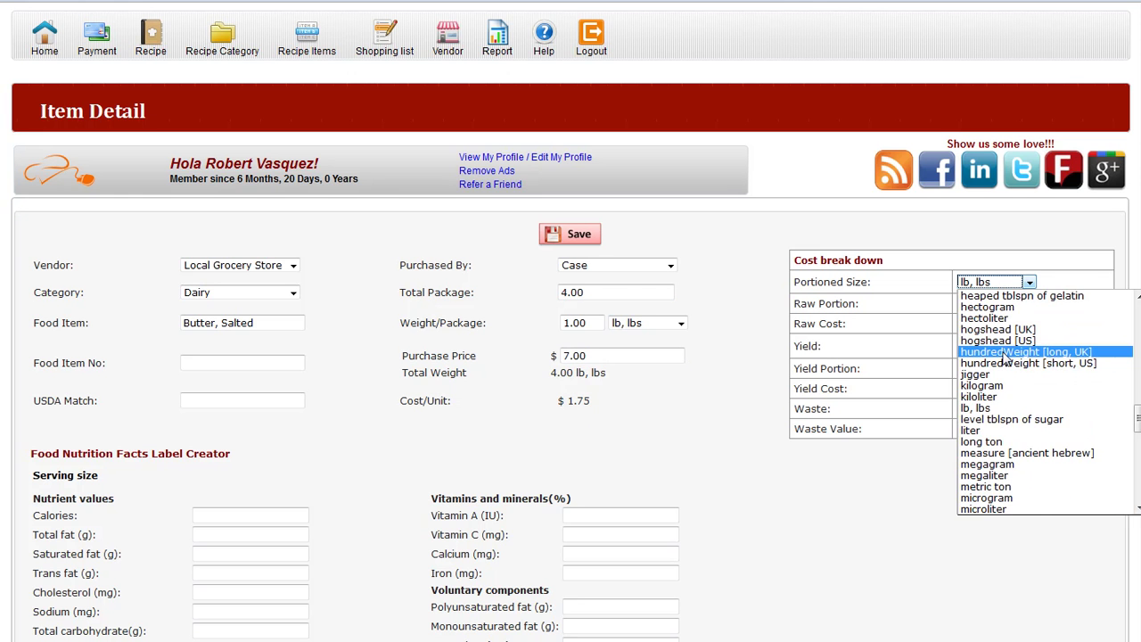
scroll(1004, 365, "down", 3)
scroll(1004, 365, "down", 4)
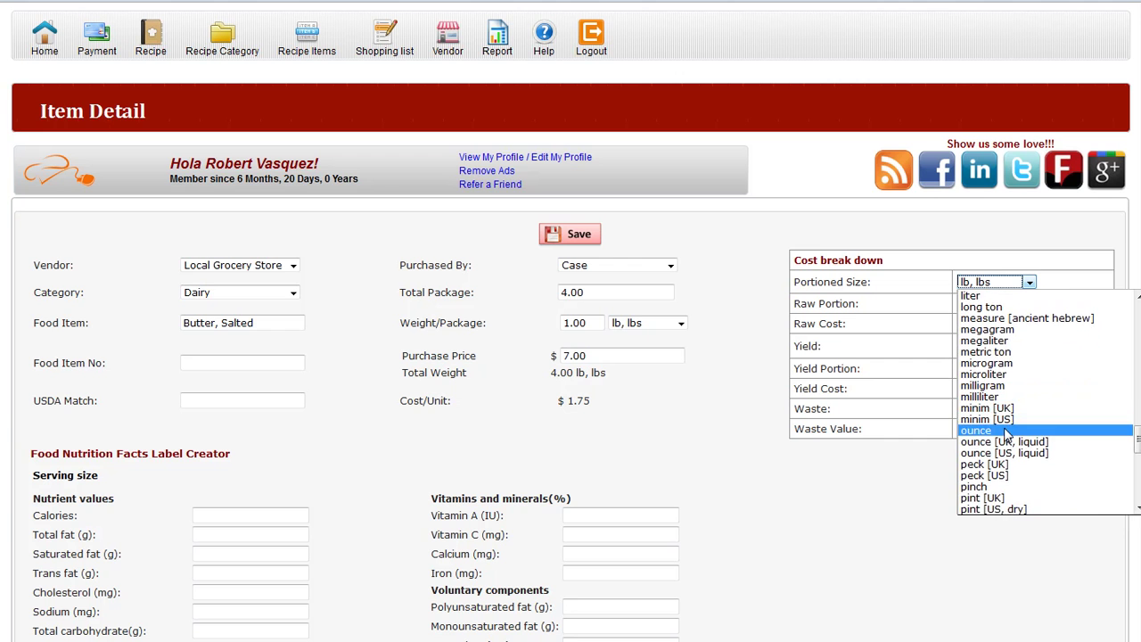
left_click(1005, 434)
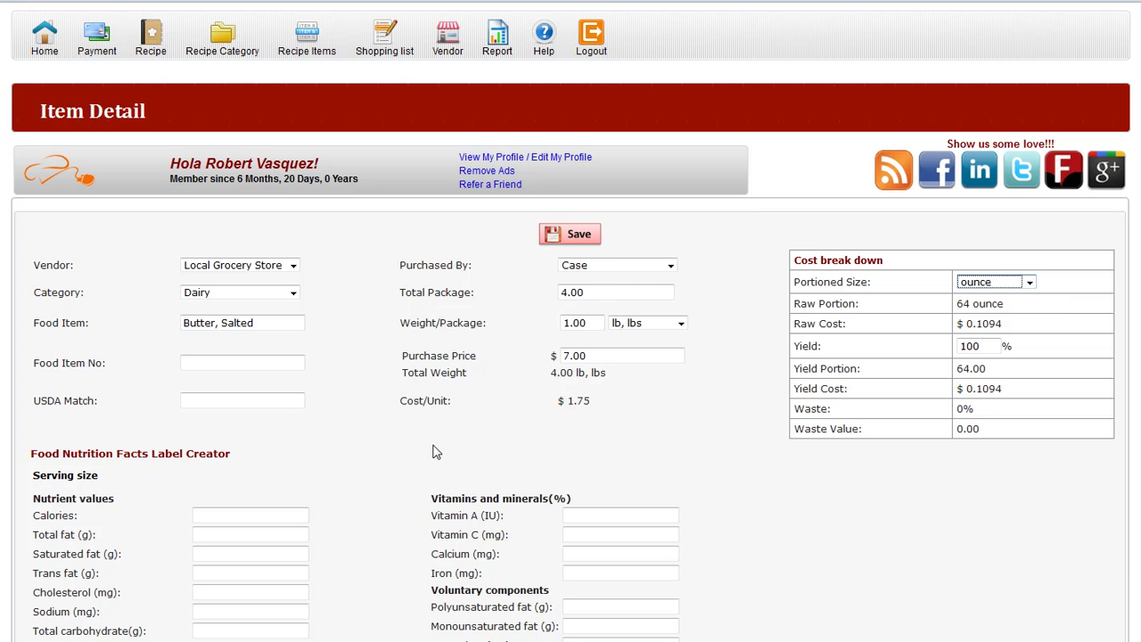
Step: Match the new item to the USDA entry "Butter, salted" to fill in its nutrition facts
scroll(271, 302, "down", 2)
left_click(236, 217)
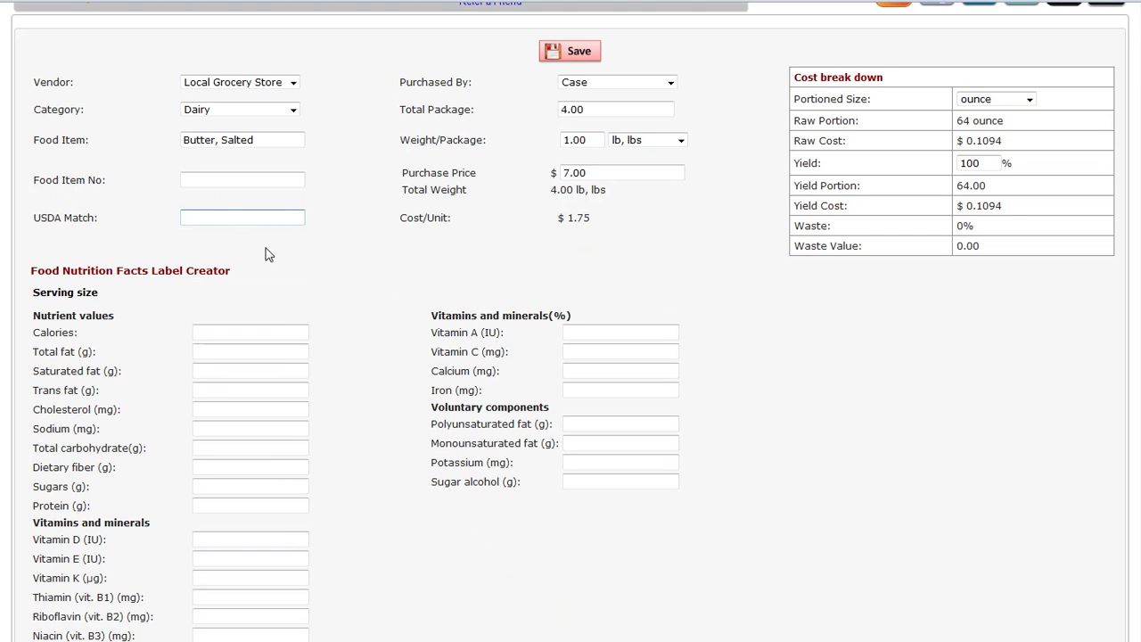
type("butt")
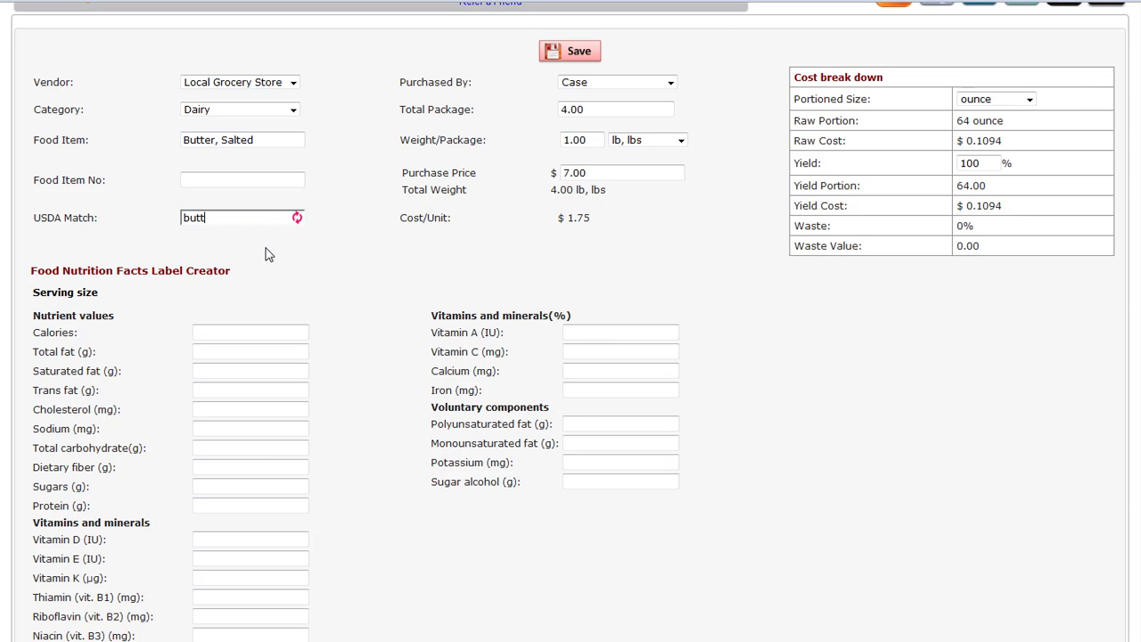
type("e")
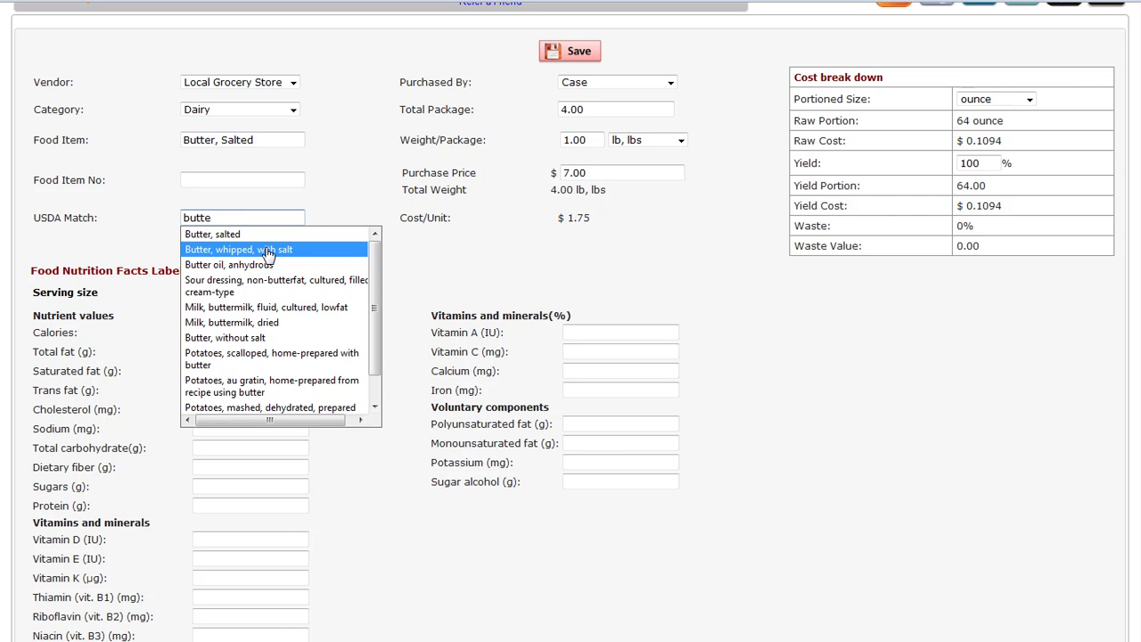
left_click(268, 235)
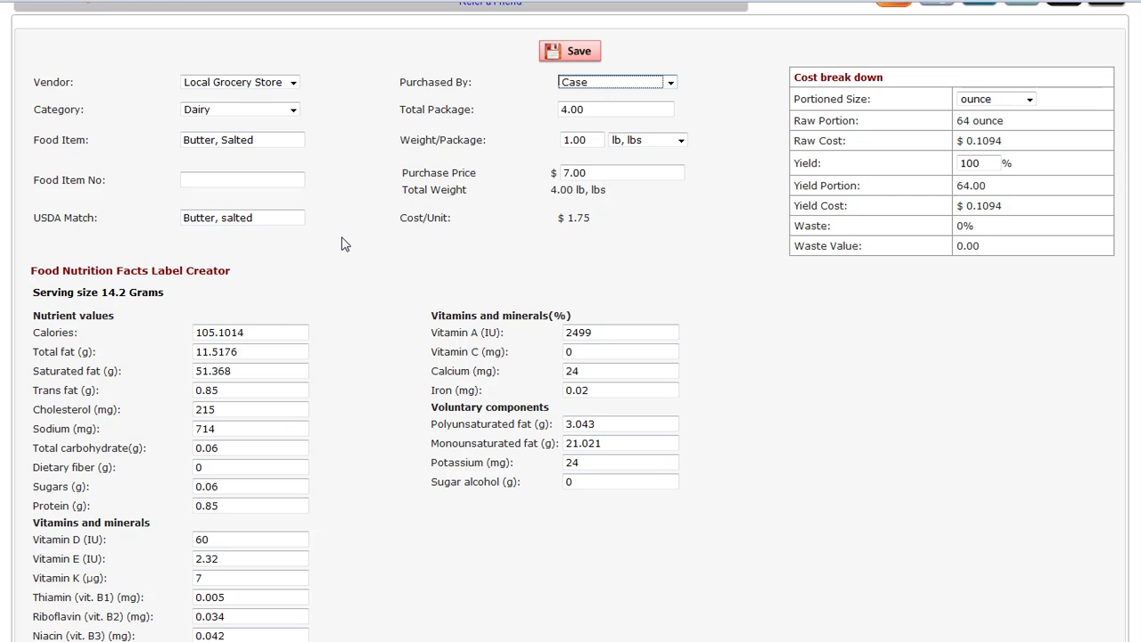
Step: Look over the new item's nutrition values and try to save the item
scroll(362, 309, "down", 2)
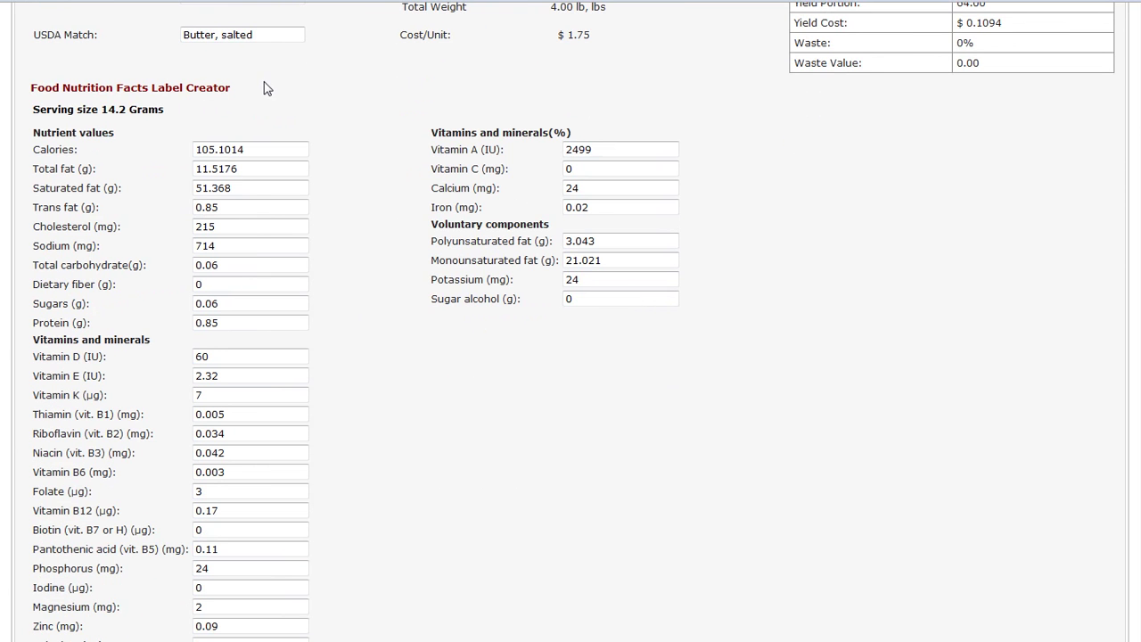
scroll(251, 267, "down", 1)
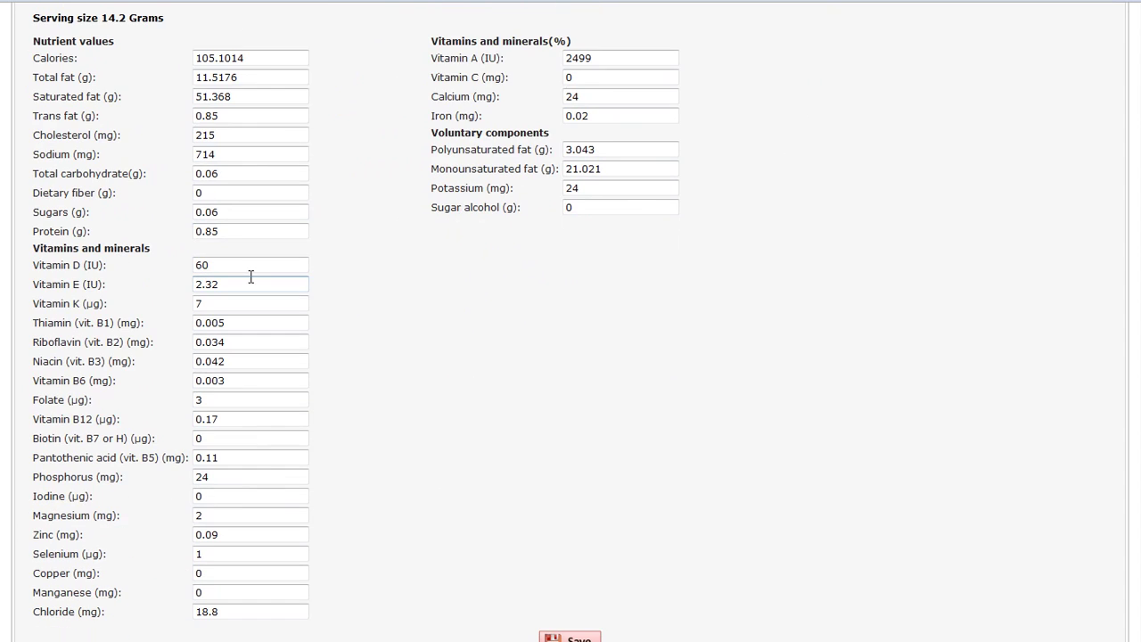
scroll(360, 294, "up", 3)
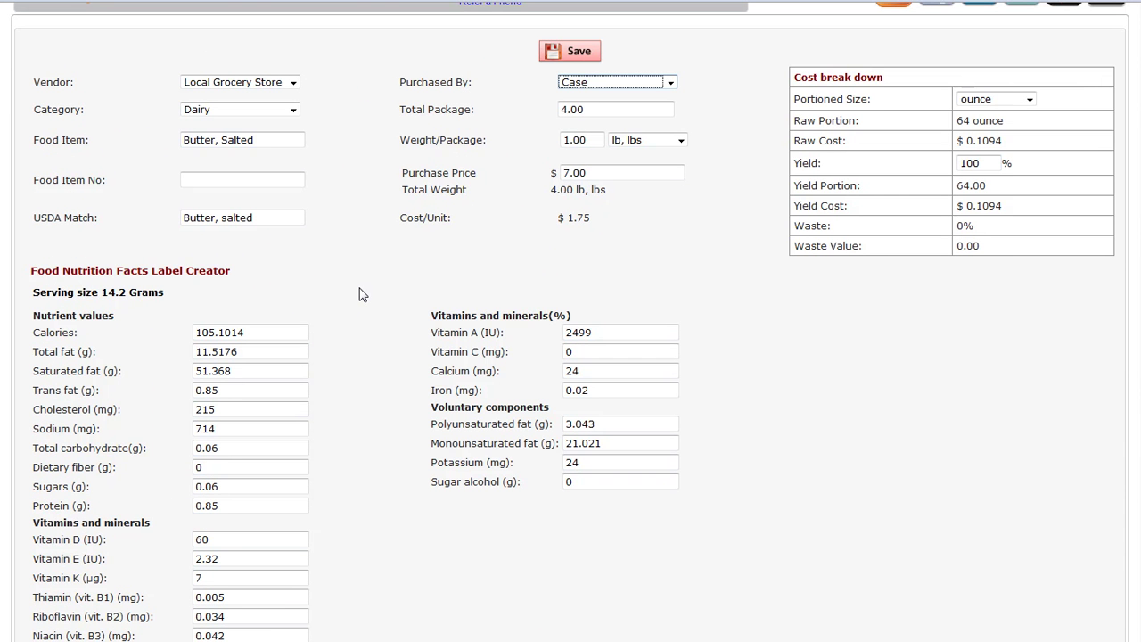
scroll(701, 306, "up", 2)
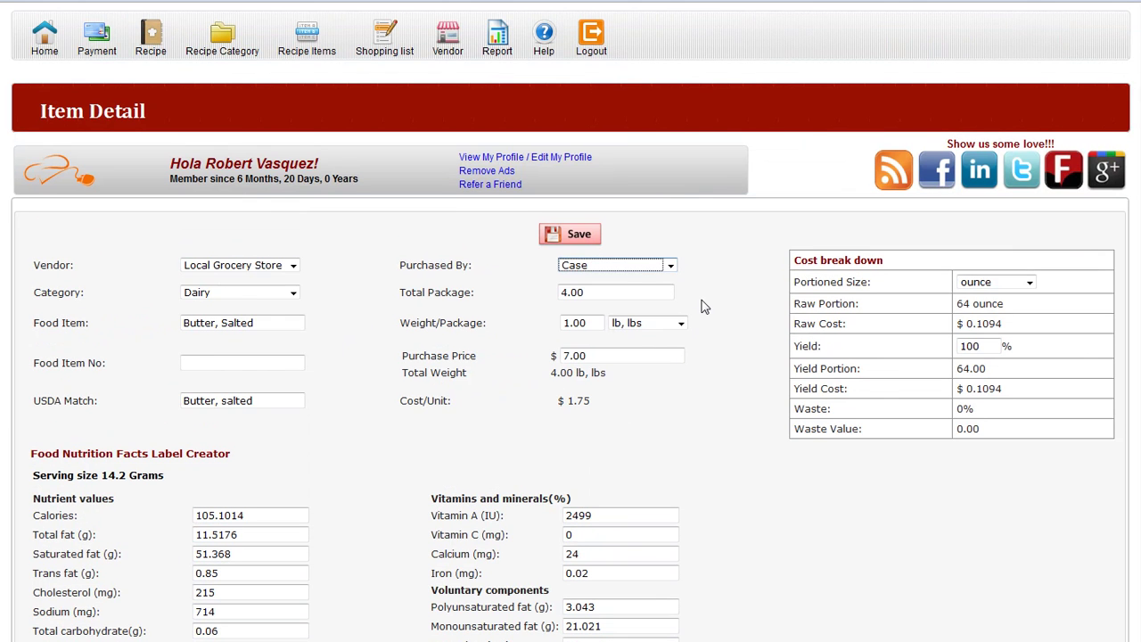
left_click(577, 236)
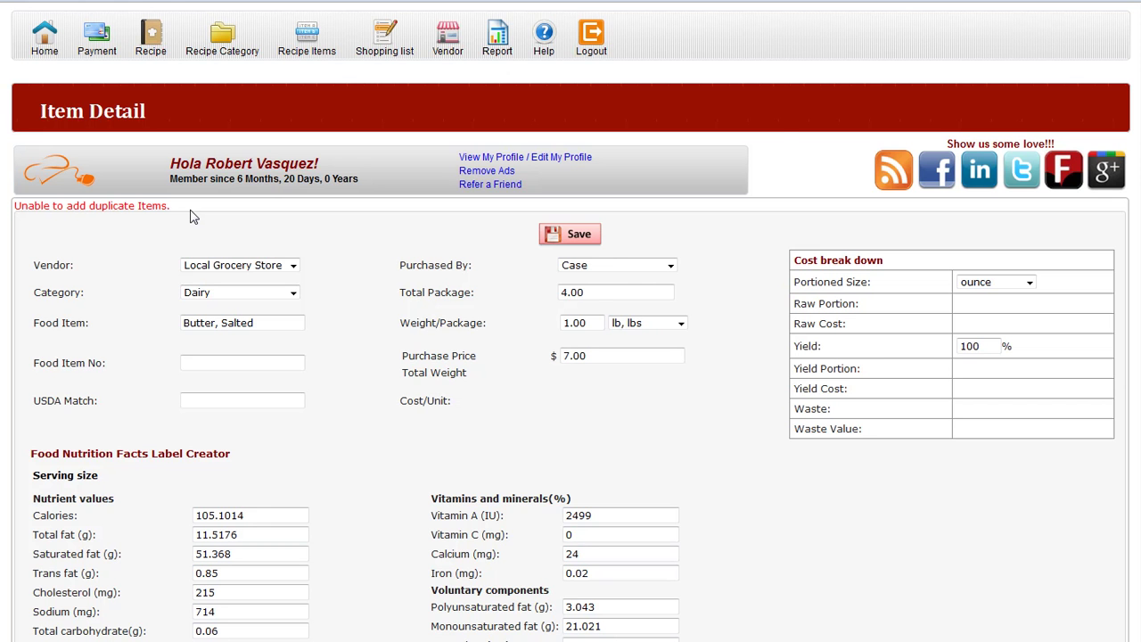
Step: Search the recipe items for "butter" and open the existing Butter, Salted item
left_click(319, 37)
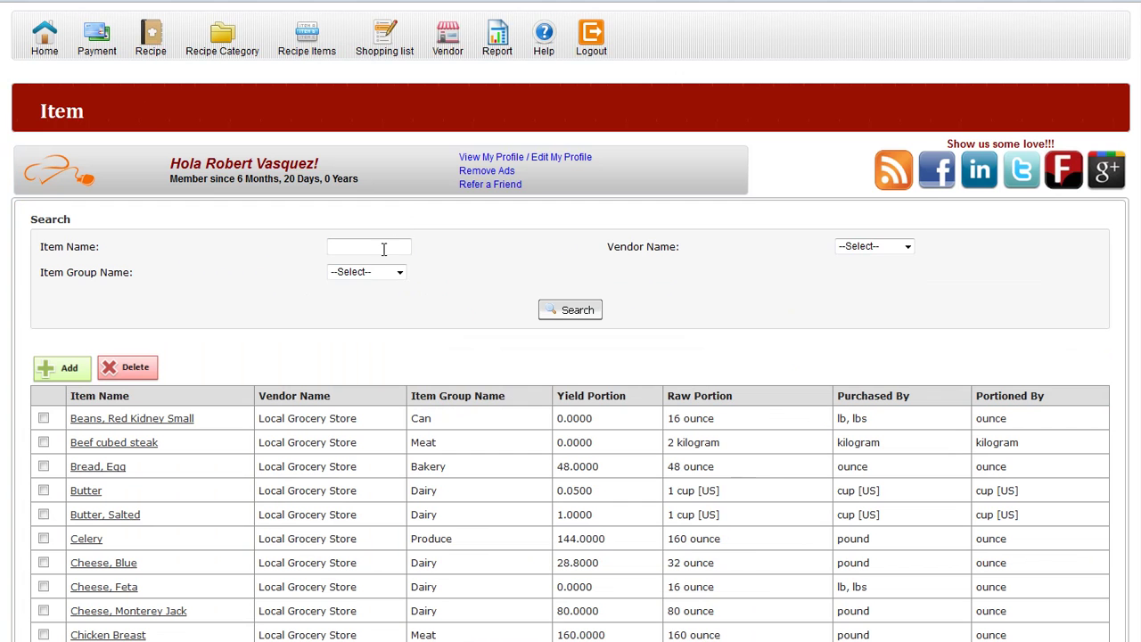
left_click(381, 251)
type("butter")
left_click(584, 314)
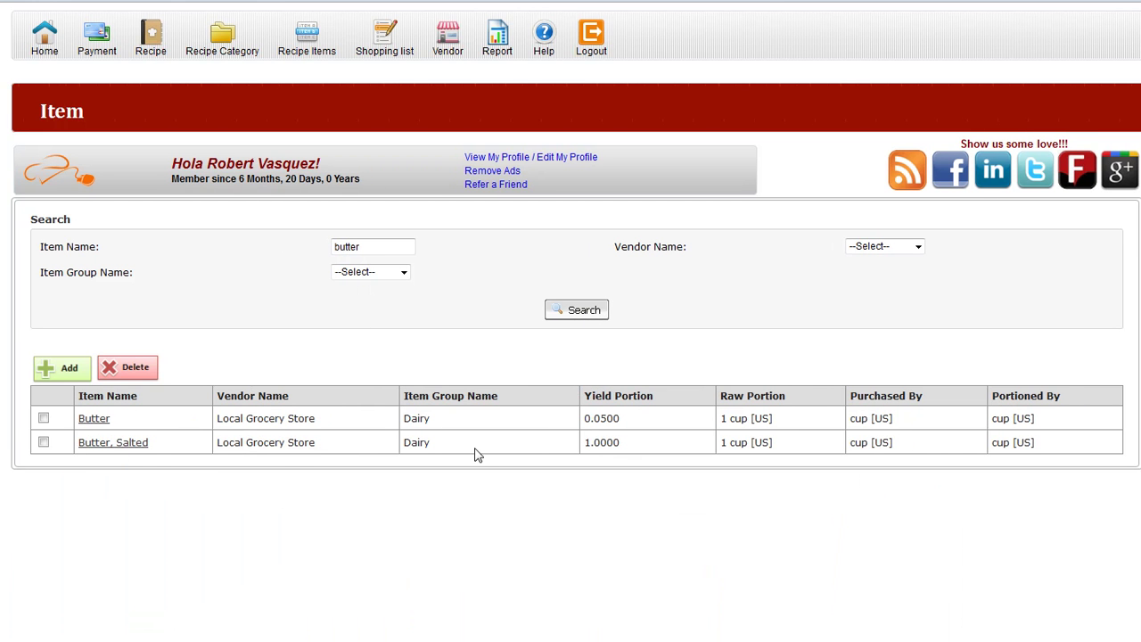
left_click(132, 446)
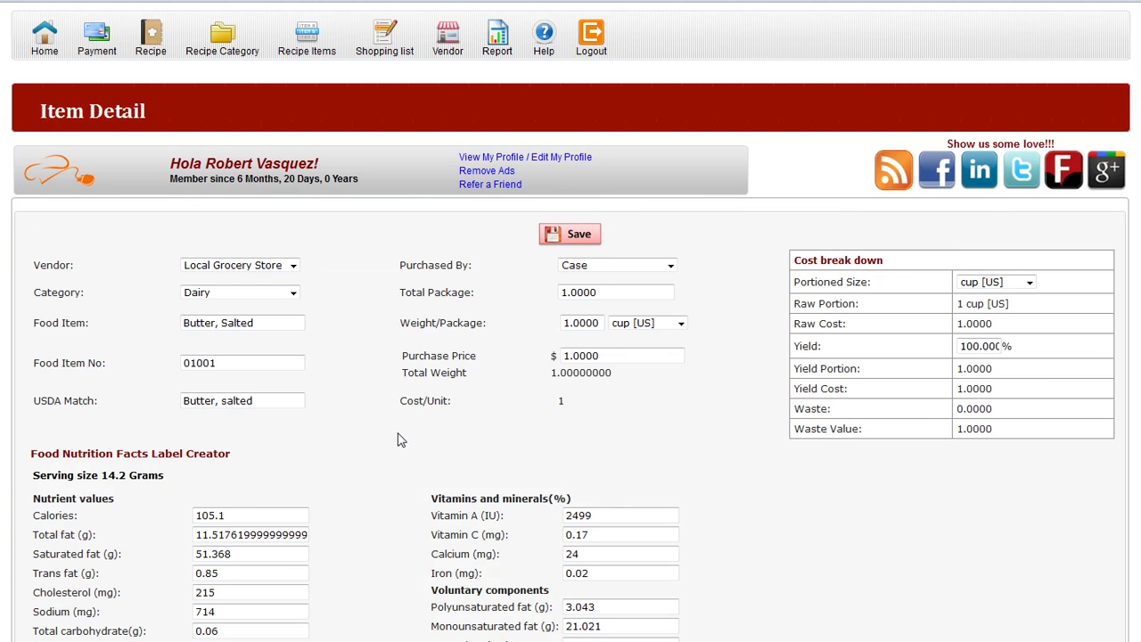
Step: Set the purchase price of the Butter, Salted item to $7
scroll(329, 380, "down", 3)
scroll(546, 465, "up", 3)
left_click(590, 292)
left_click(600, 355)
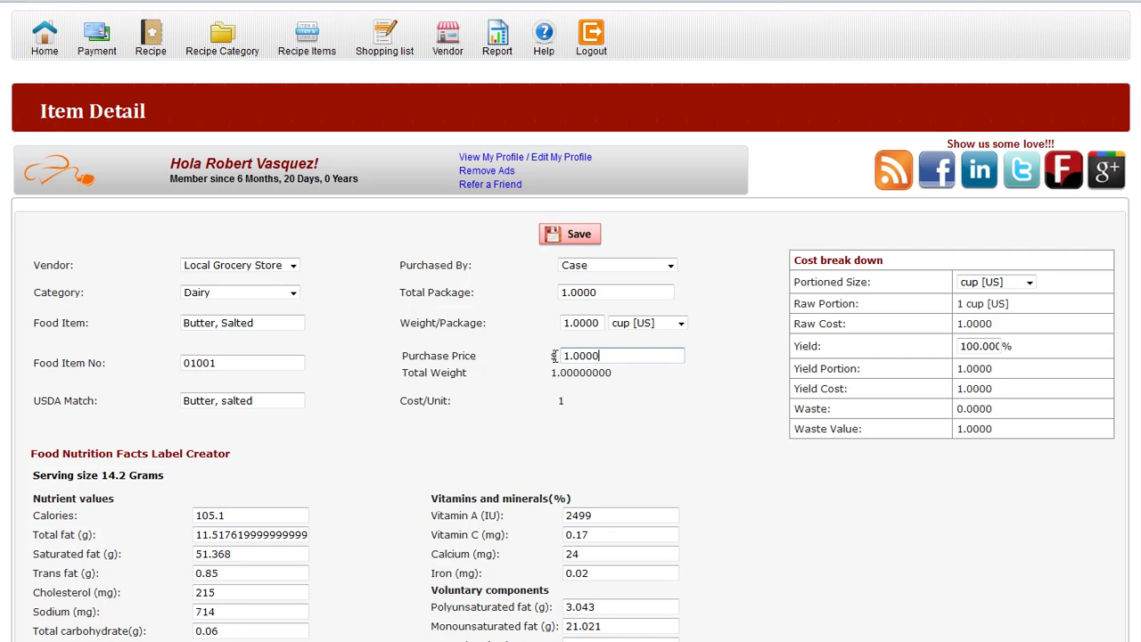
left_click_drag(554, 356, 540, 365)
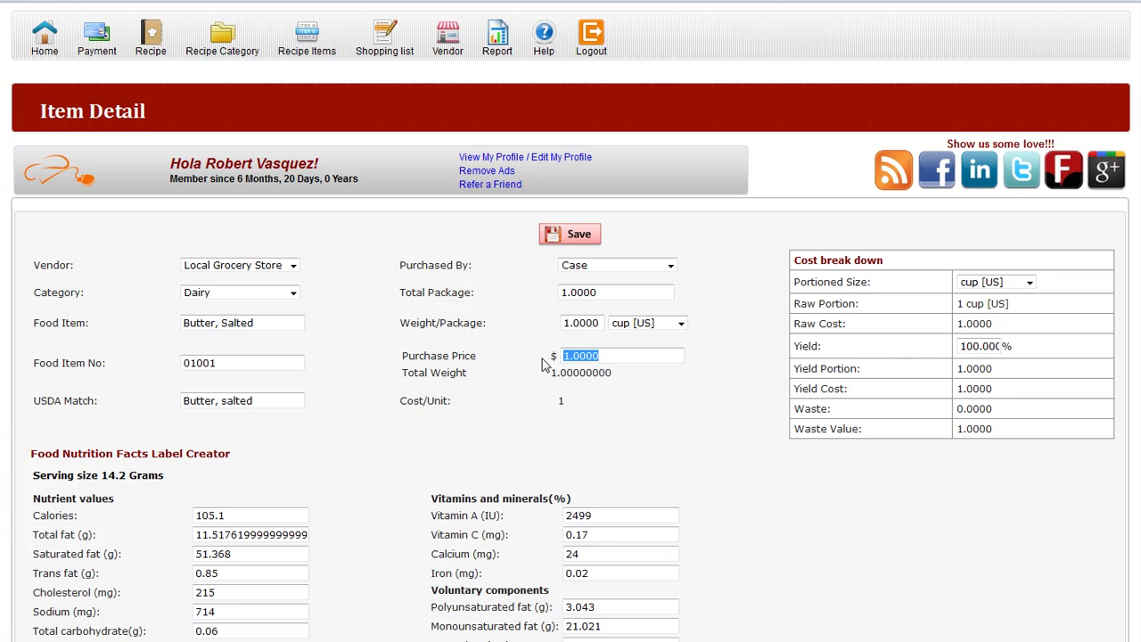
type("7")
key("Tab")
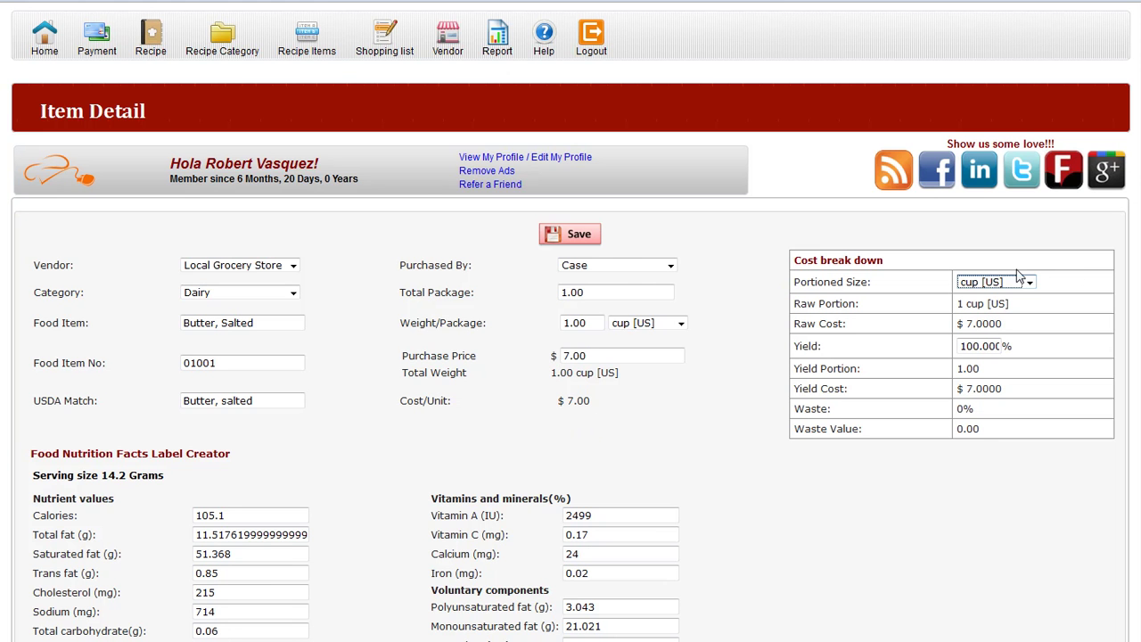
Step: Set the weight per package unit to "lb, lbs" and the portioned size in the cost breakdown to ounce
left_click(680, 324)
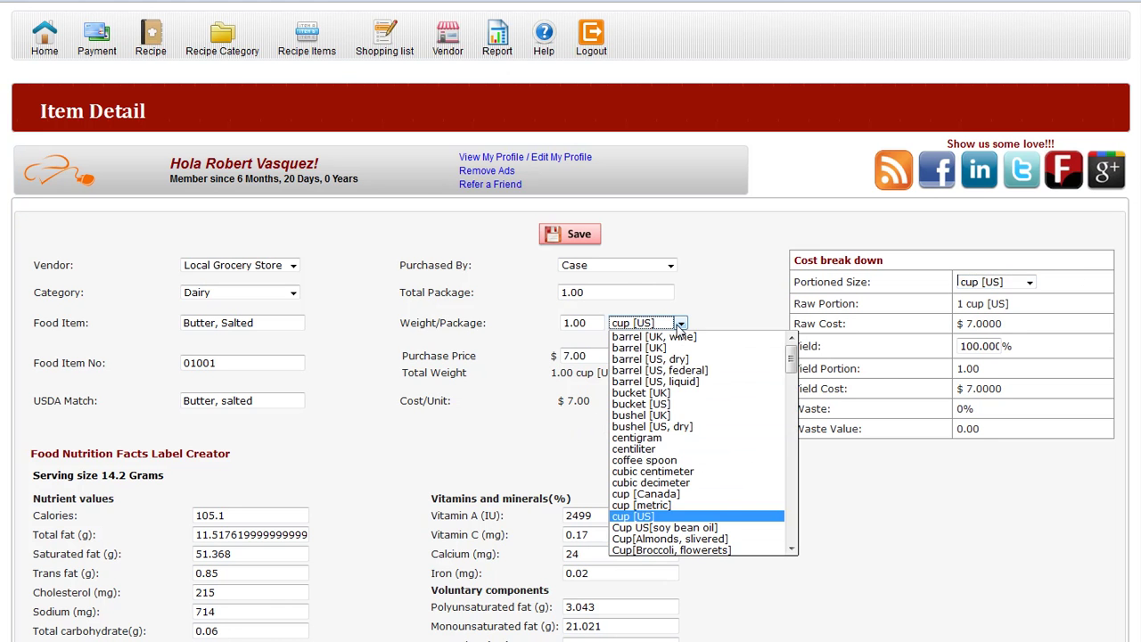
key("l")
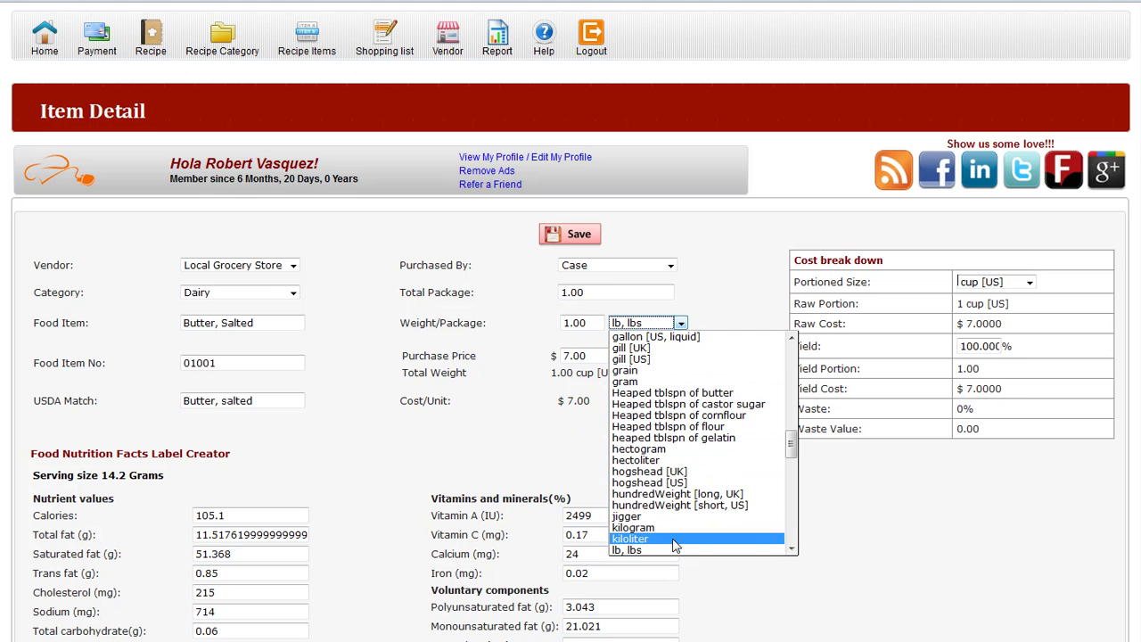
key("Return")
left_click(1031, 281)
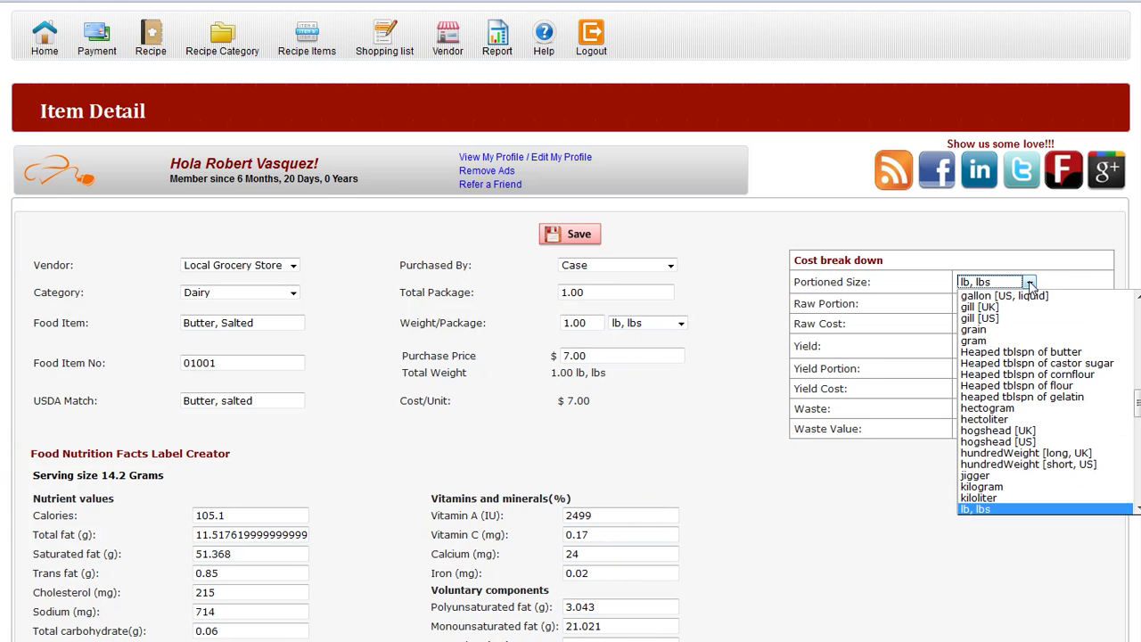
scroll(1043, 355, "down", 3)
scroll(1043, 353, "down", 2)
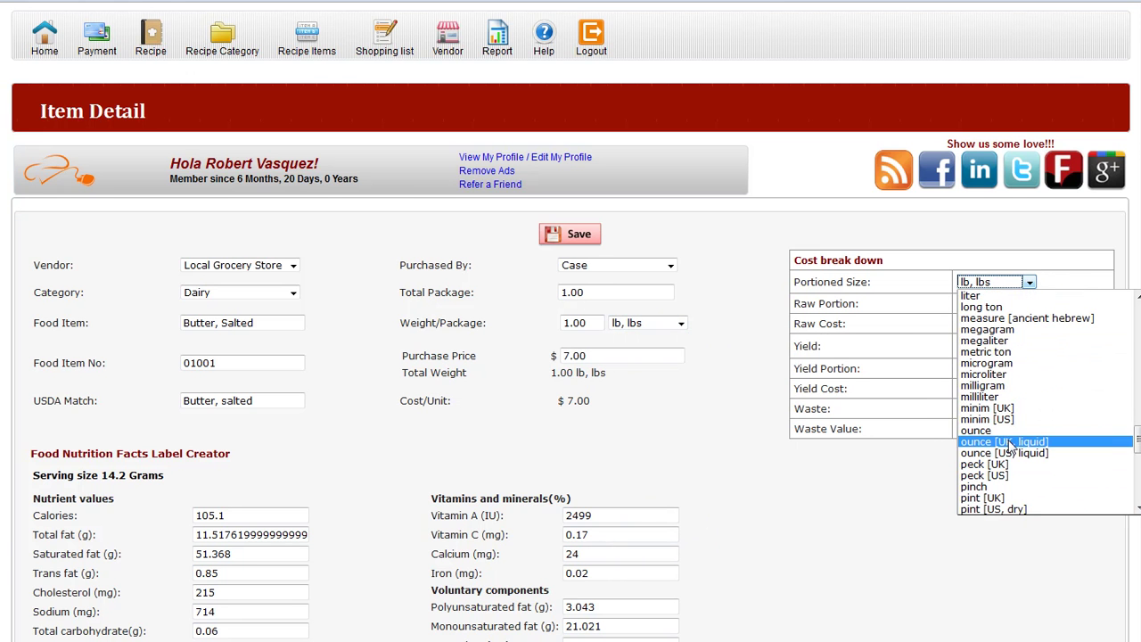
left_click(1013, 433)
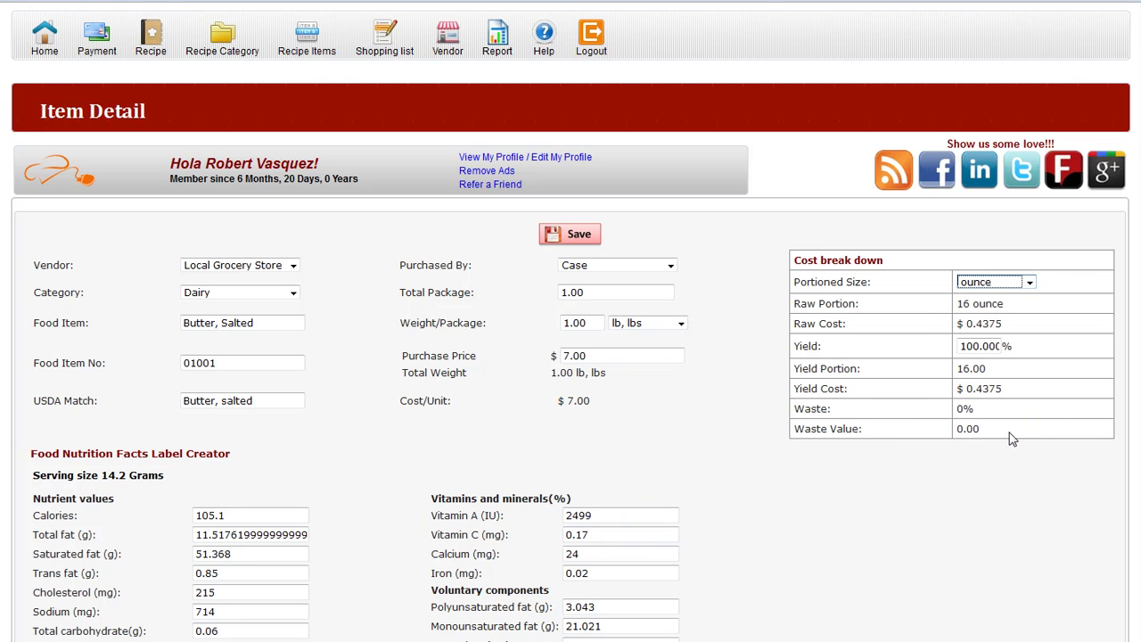
Step: Set the item's total package count to 4
left_click(790, 395)
scroll(904, 458, "down", 2)
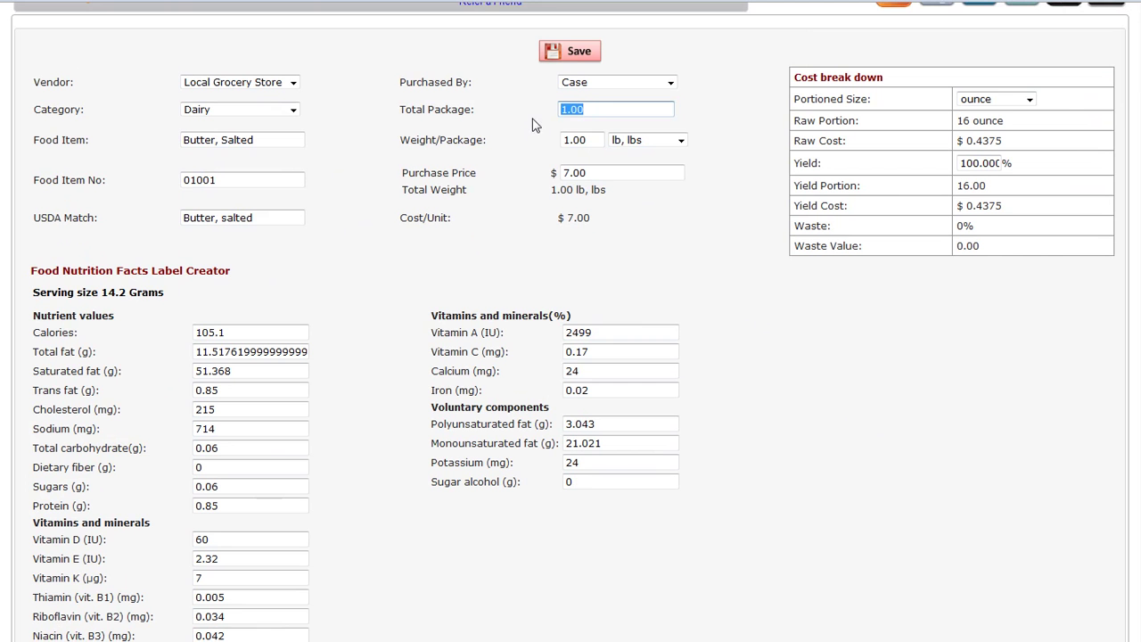
type("4")
key("Tab")
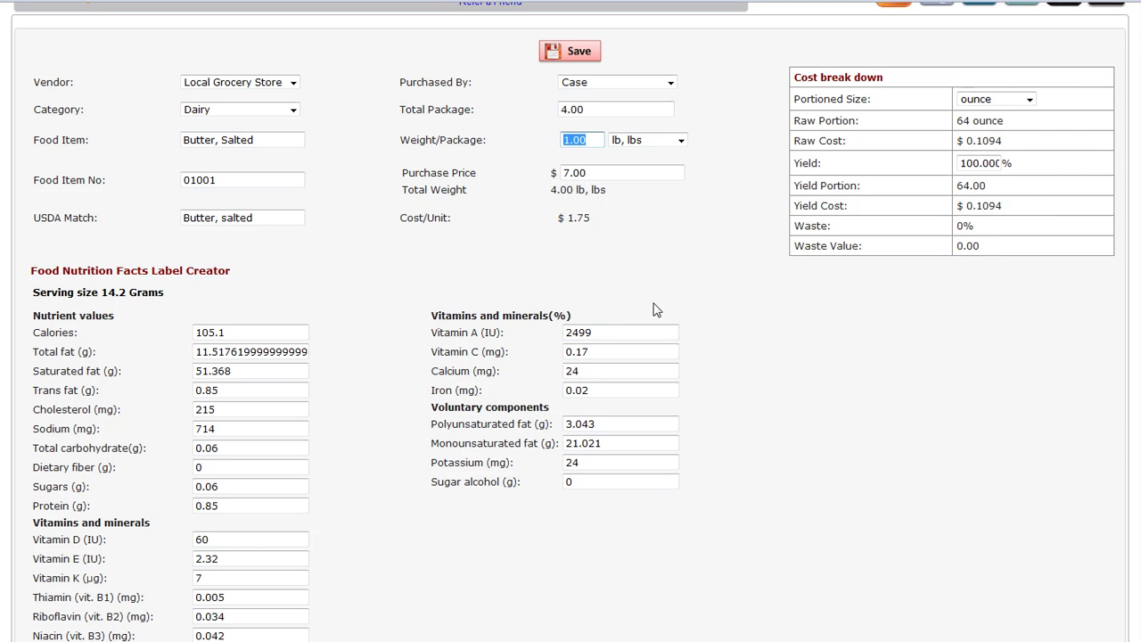
Step: Save the edited item and reopen Butter, Salted from the item list
scroll(653, 309, "down", 3)
scroll(653, 310, "up", 5)
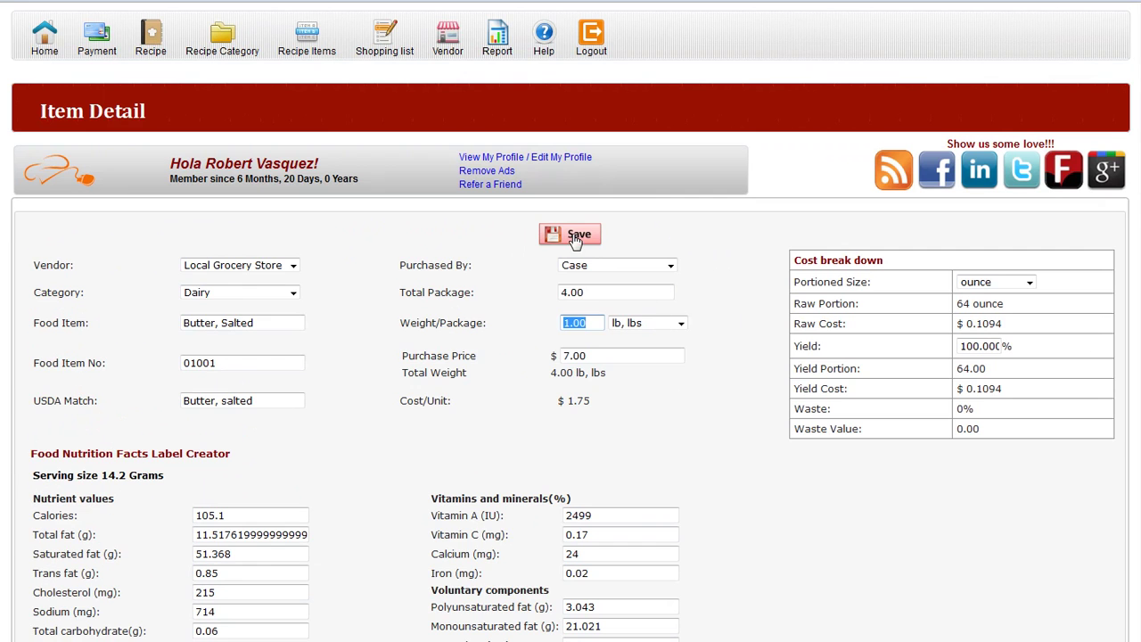
left_click(575, 238)
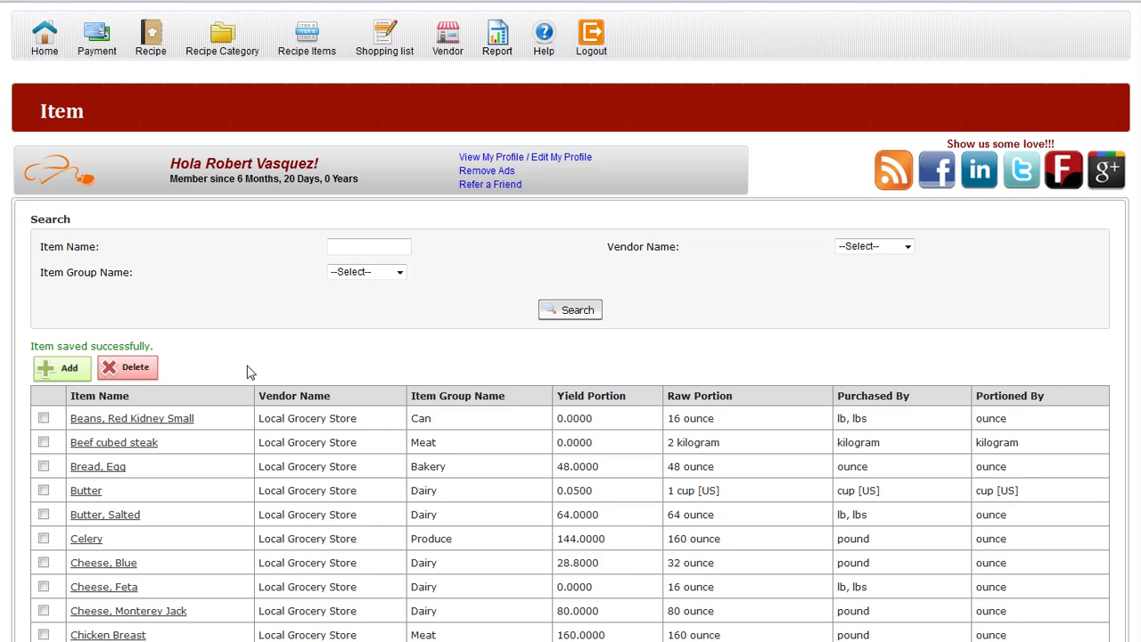
scroll(251, 374, "down", 5)
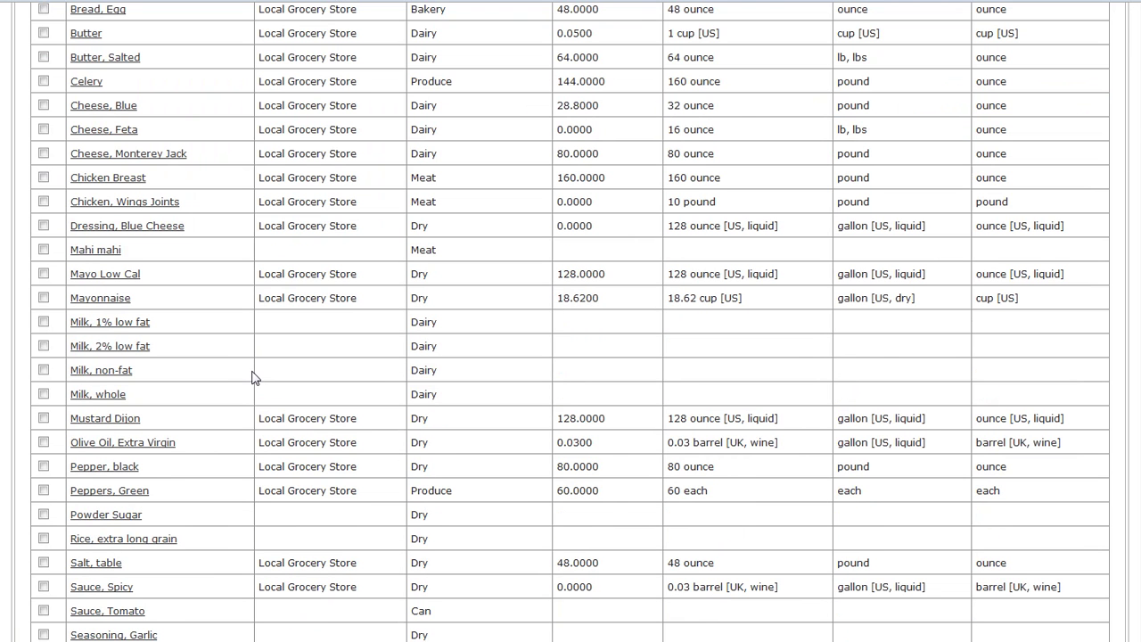
left_click(111, 58)
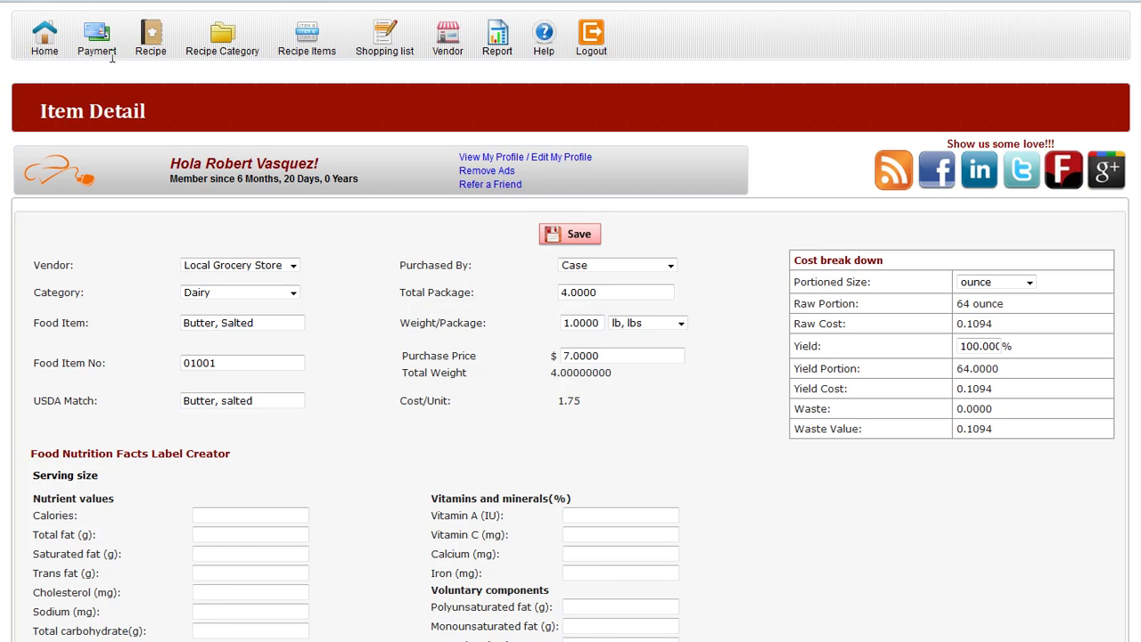